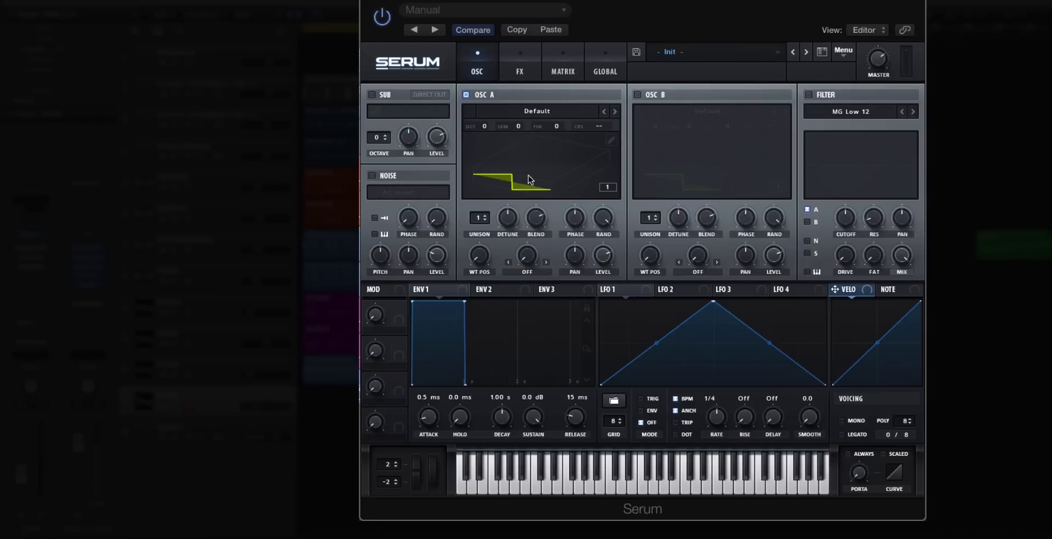
# Step: Load Analog > Basic Shapes into Oscillator A, then step on to Basic_Cjw, scanning its frames
pyautogui.click(520, 113)
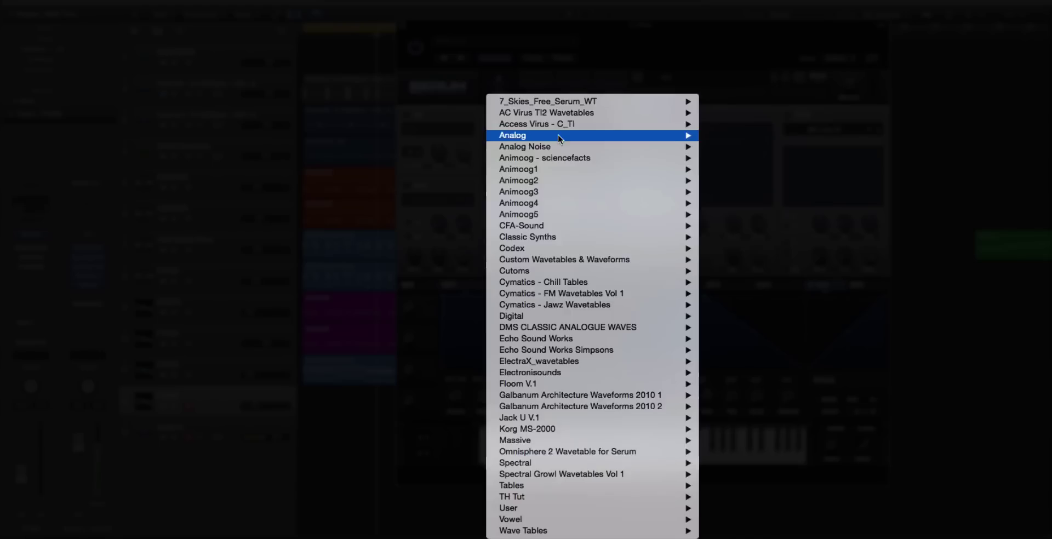
pyautogui.click(694, 124)
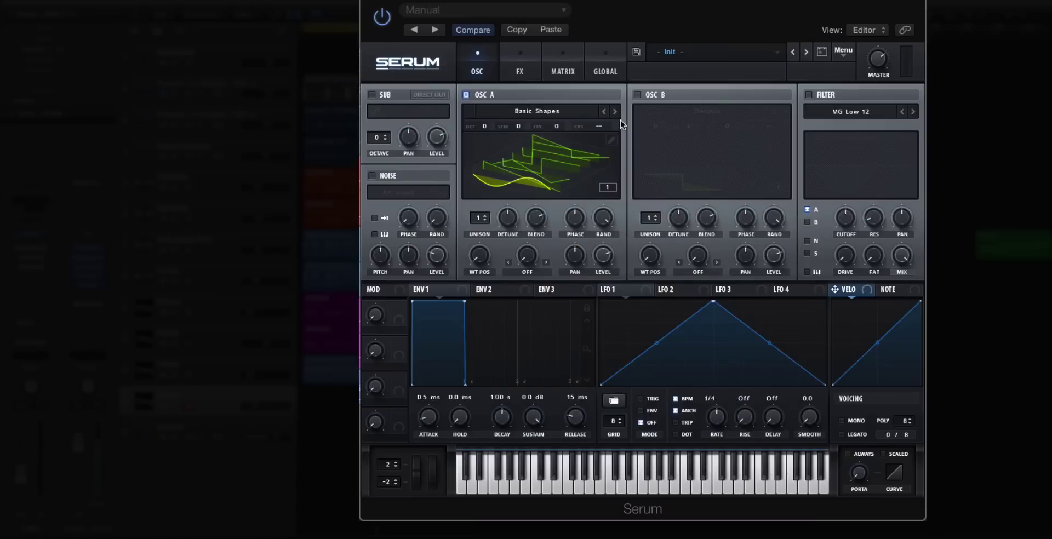
pyautogui.moveTo(480, 255); pyautogui.dragTo(504, 282)
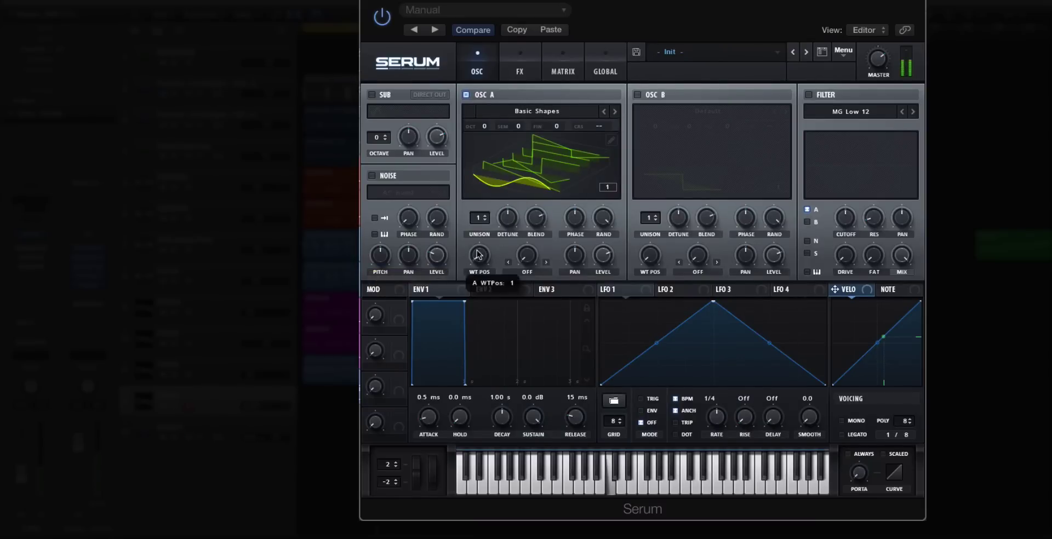
pyautogui.moveTo(478, 255); pyautogui.dragTo(493, 290)
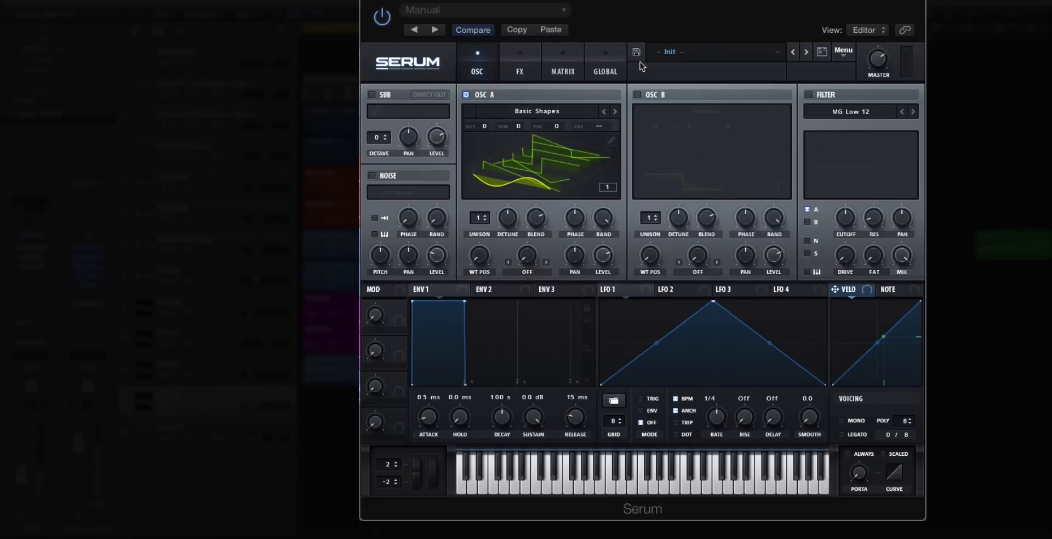
pyautogui.click(615, 112)
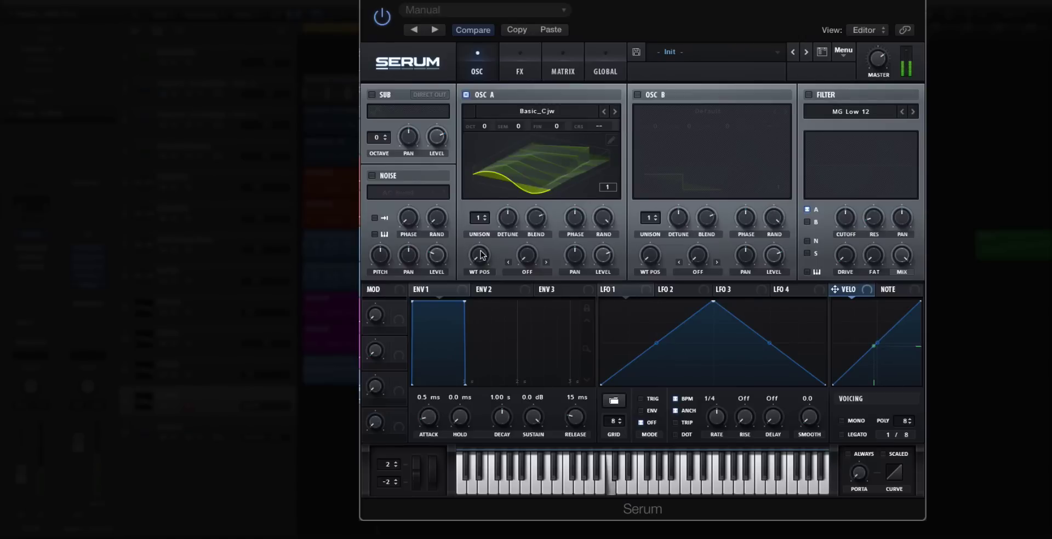
pyautogui.moveTo(472, 253)
pyautogui.mouseDown()
pyautogui.moveTo(468, 131)
pyautogui.moveTo(473, 257)
pyautogui.mouseUp()
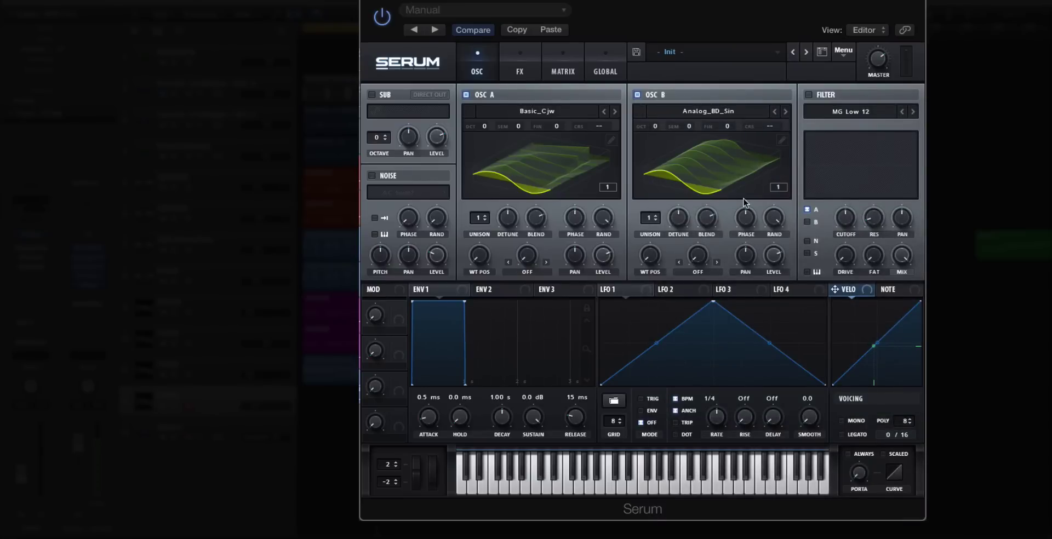
# Step: Browse Oscillator B's wavetables back and forth, settling on the Analog_BD_Sin sine
pyautogui.click(780, 114)
pyautogui.click(781, 113)
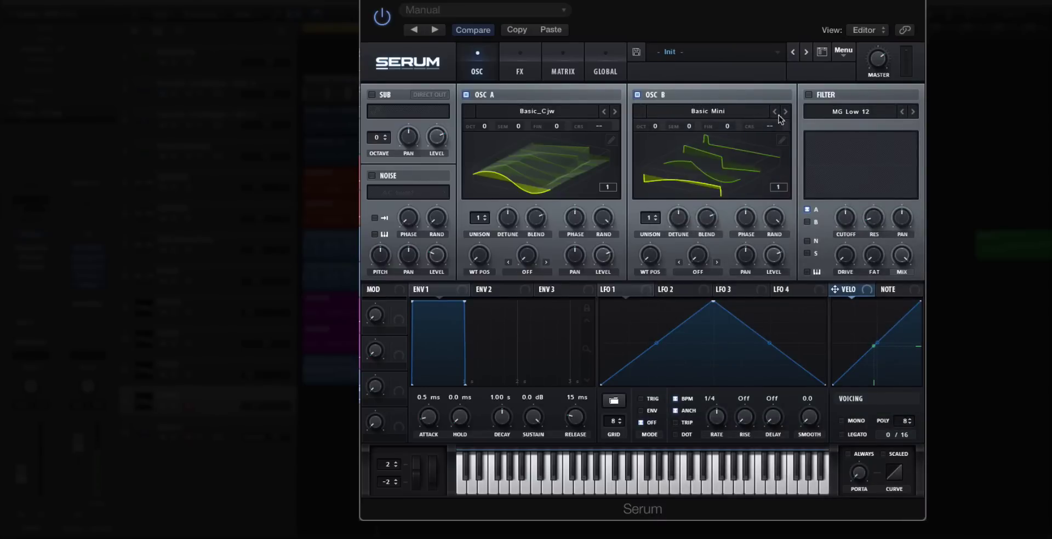
pyautogui.click(786, 112)
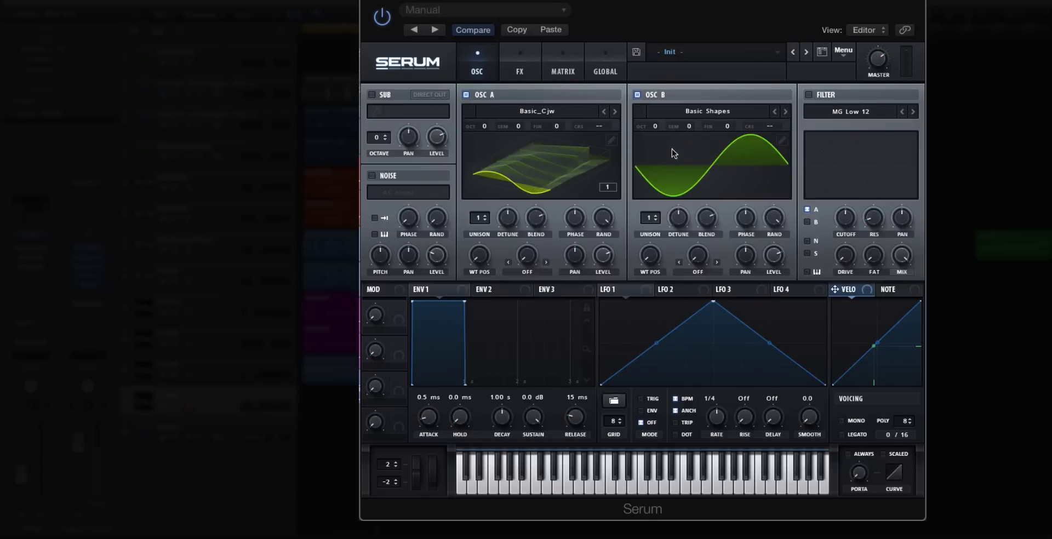
pyautogui.click(774, 112)
pyautogui.click(775, 113)
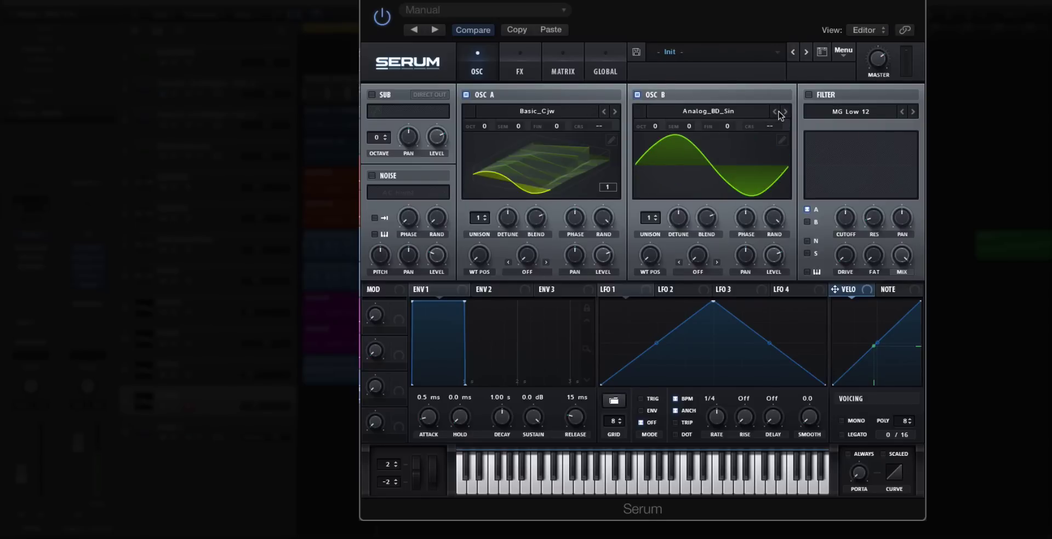
pyautogui.click(785, 113)
pyautogui.click(785, 114)
pyautogui.click(785, 114)
pyautogui.click(785, 114)
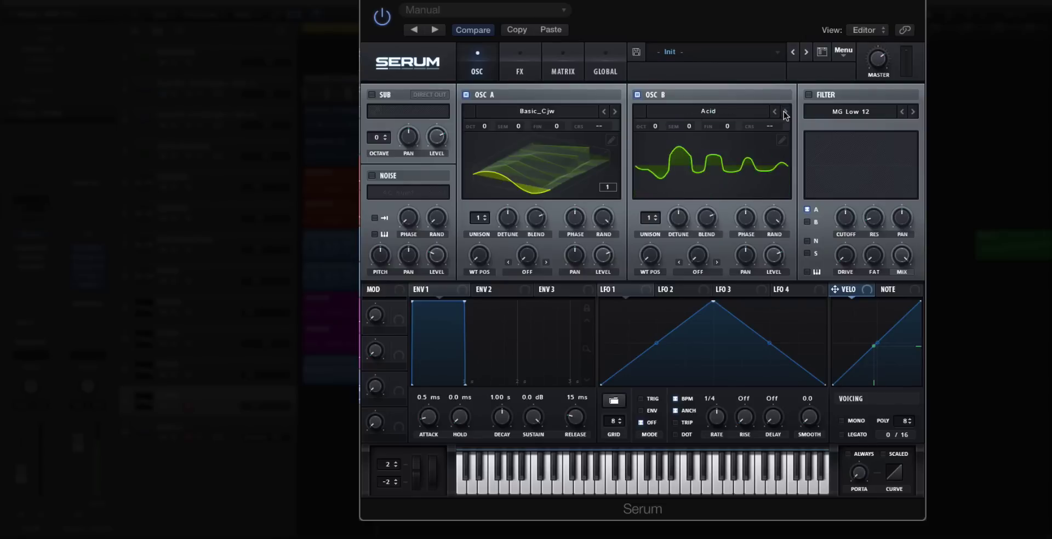
pyautogui.click(786, 114)
pyautogui.click(785, 114)
pyautogui.click(775, 113)
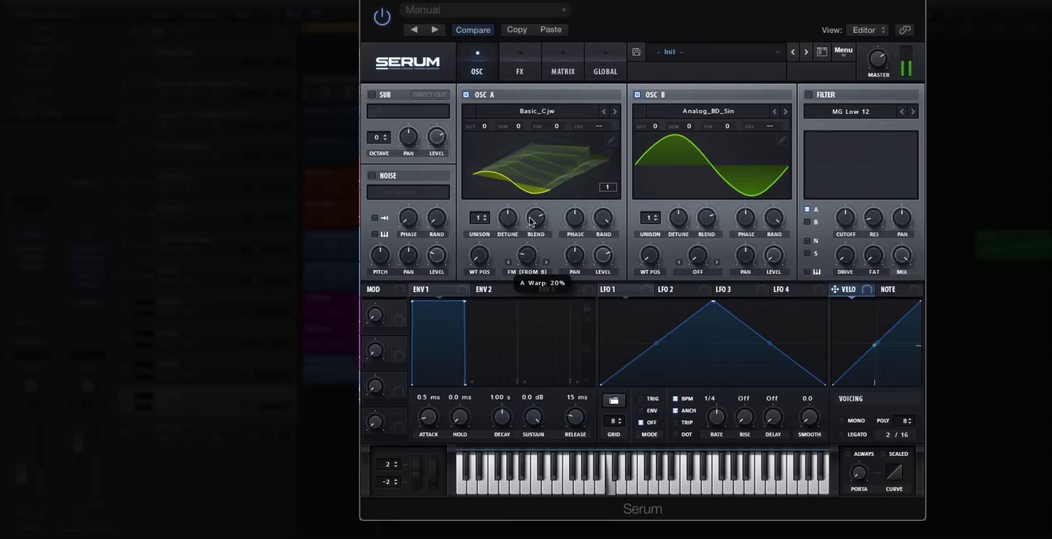
# Step: Audition Oscillator A's FM (from B) amount up to about 63%, then reset it to 0%
pyautogui.moveTo(520, 142); pyautogui.dragTo(525, 518)
pyautogui.moveTo(526, 263); pyautogui.dragTo(516, 144)
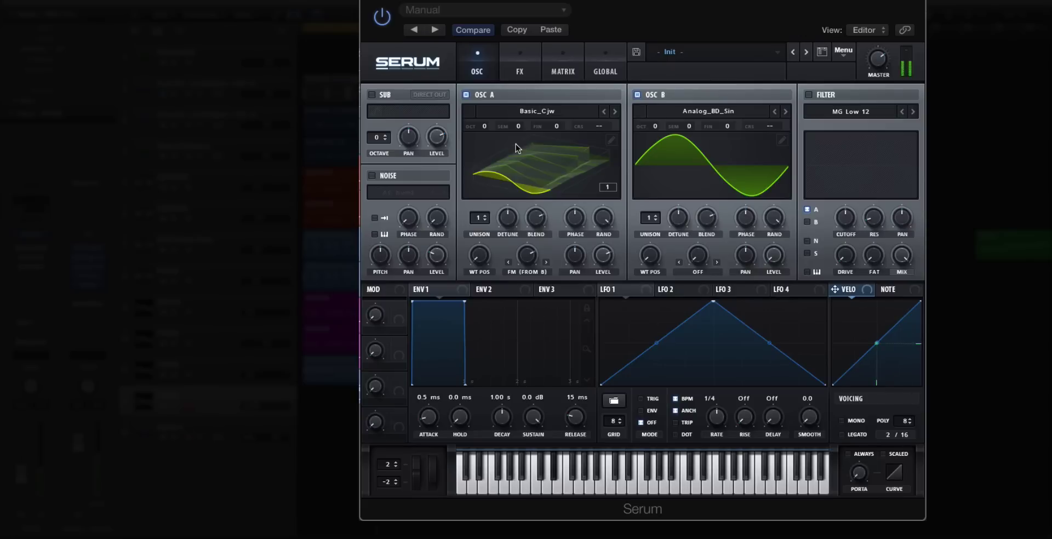
pyautogui.doubleClick(527, 255)
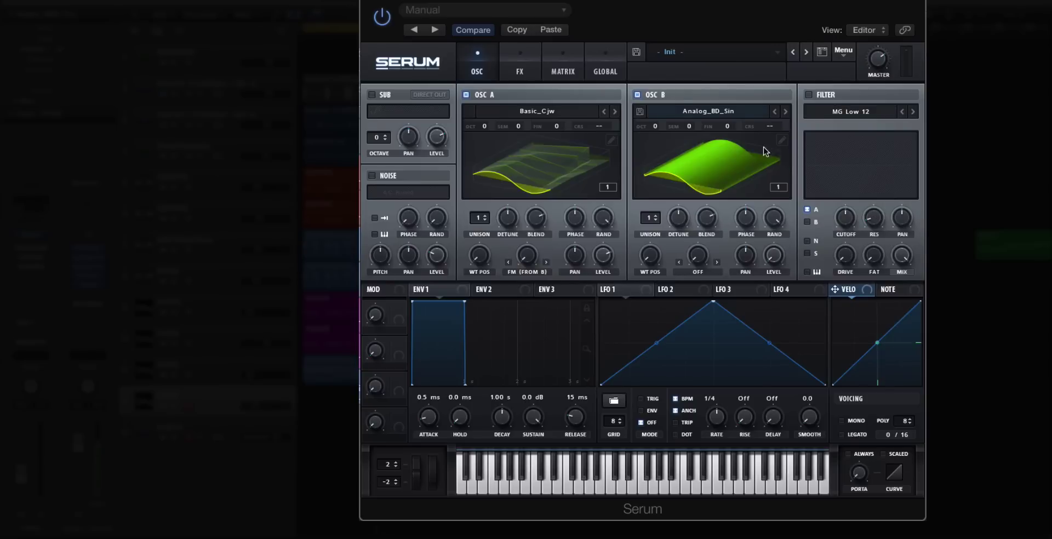
# Step: Turn off Oscillator A and scan through Oscillator B's new wavetable frames
pyautogui.click(466, 94)
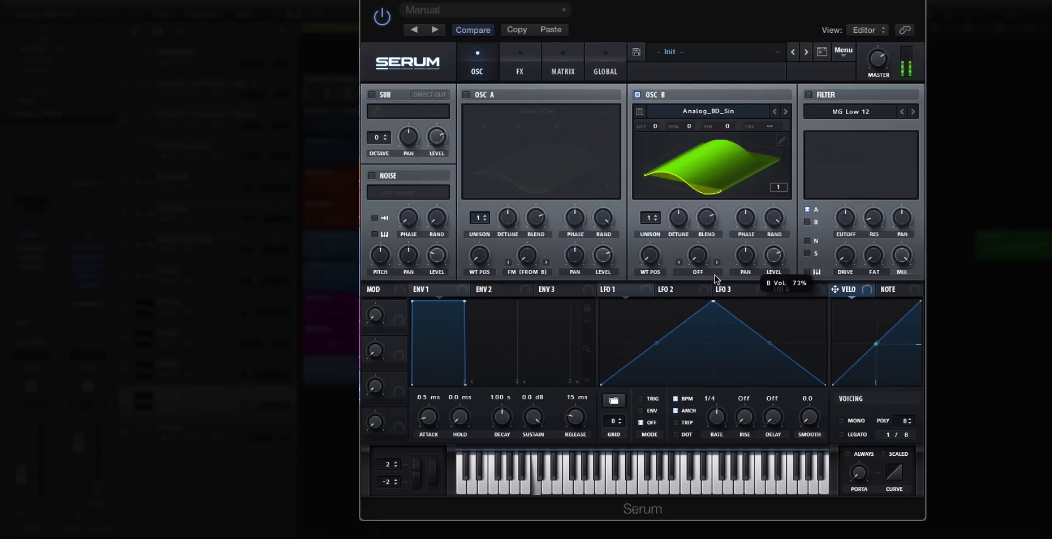
pyautogui.moveTo(648, 255); pyautogui.dragTo(666, 366)
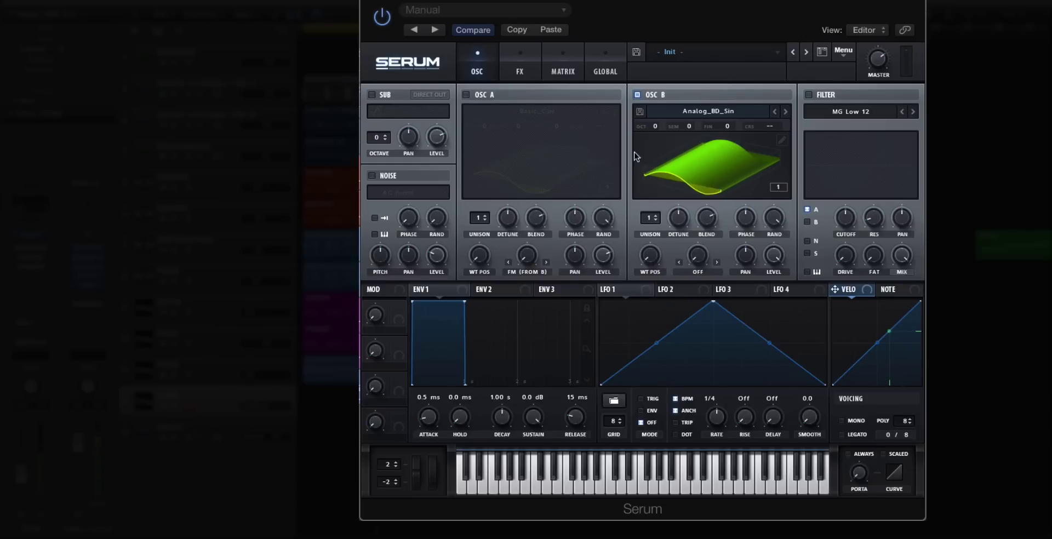
# Step: Restore the earlier patch and make LFO 1 a rising ramp at a bar rate in ENV mode
pyautogui.click(556, 31)
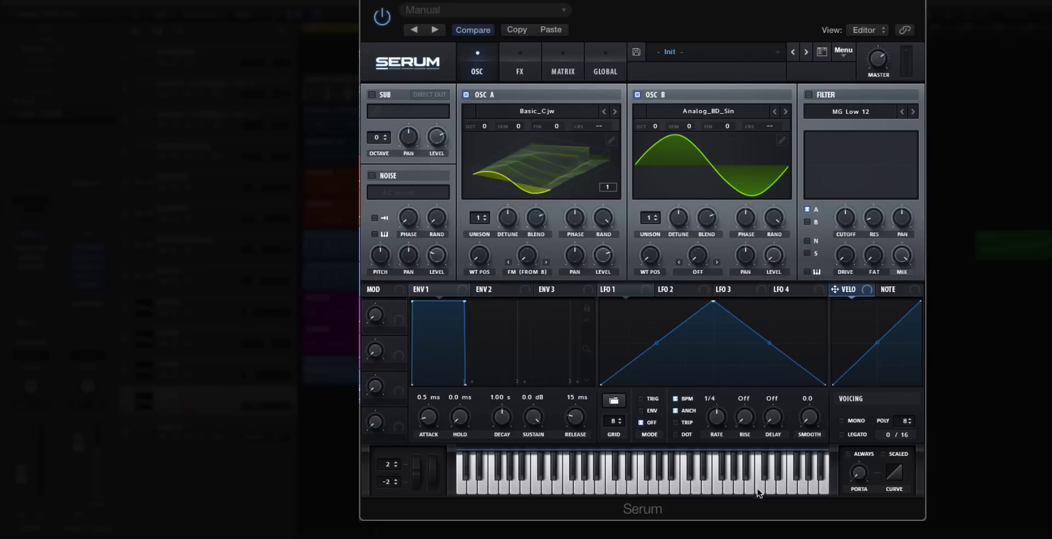
pyautogui.click(628, 290)
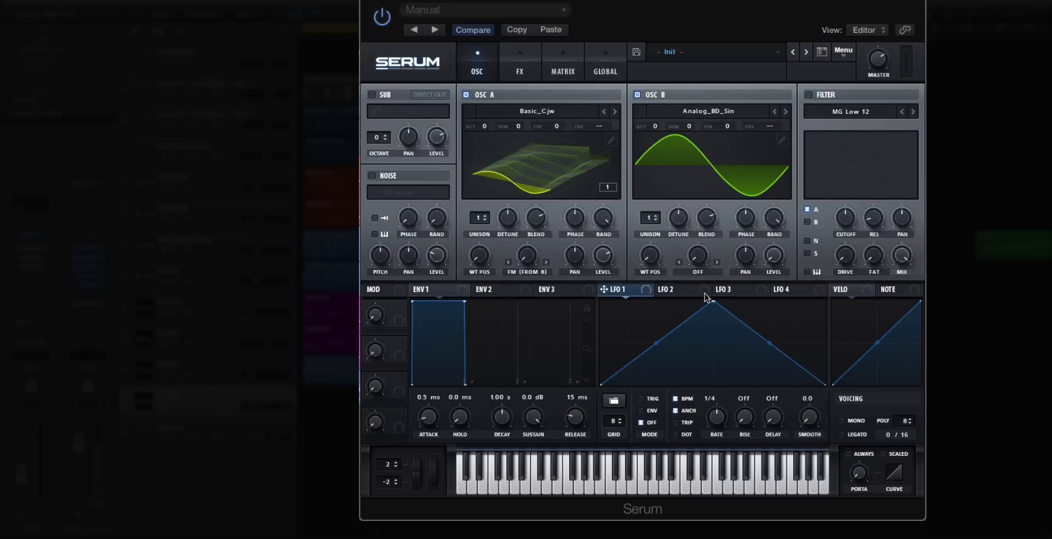
pyautogui.moveTo(713, 301); pyautogui.dragTo(834, 283)
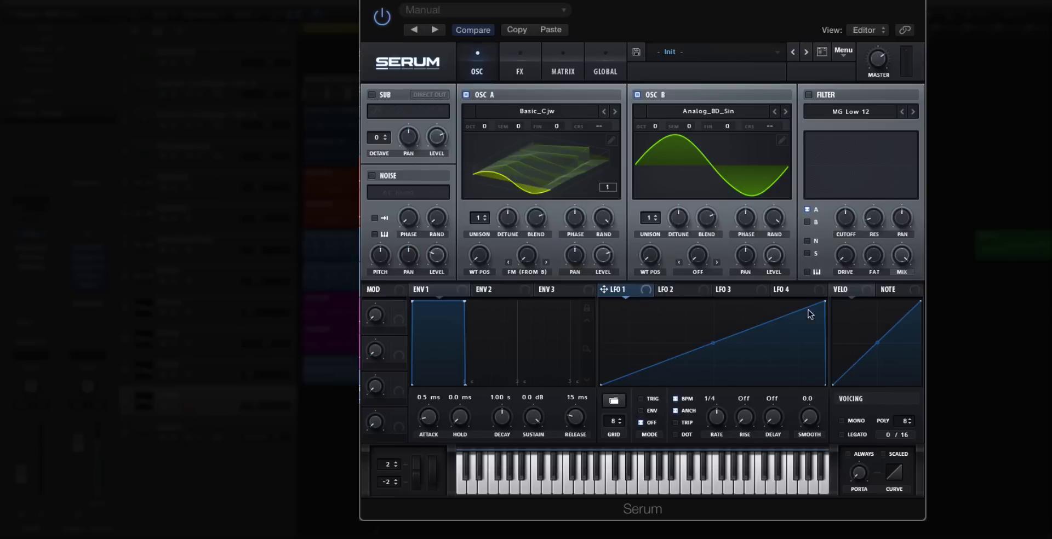
pyautogui.moveTo(825, 300)
pyautogui.mouseDown()
pyautogui.moveTo(603, 300)
pyautogui.moveTo(824, 301)
pyautogui.mouseUp()
pyautogui.moveTo(723, 425); pyautogui.dragTo(720, 445)
pyautogui.click(642, 407)
# Step: Route LFO 1 to Oscillator A's FM (from B) amount and wavetable position, setting the sweep depth
pyautogui.moveTo(604, 290); pyautogui.dragTo(528, 256)
pyautogui.moveTo(481, 264)
pyautogui.mouseDown()
pyautogui.moveTo(481, 200)
pyautogui.moveTo(567, 297)
pyautogui.moveTo(481, 265)
pyautogui.mouseUp()
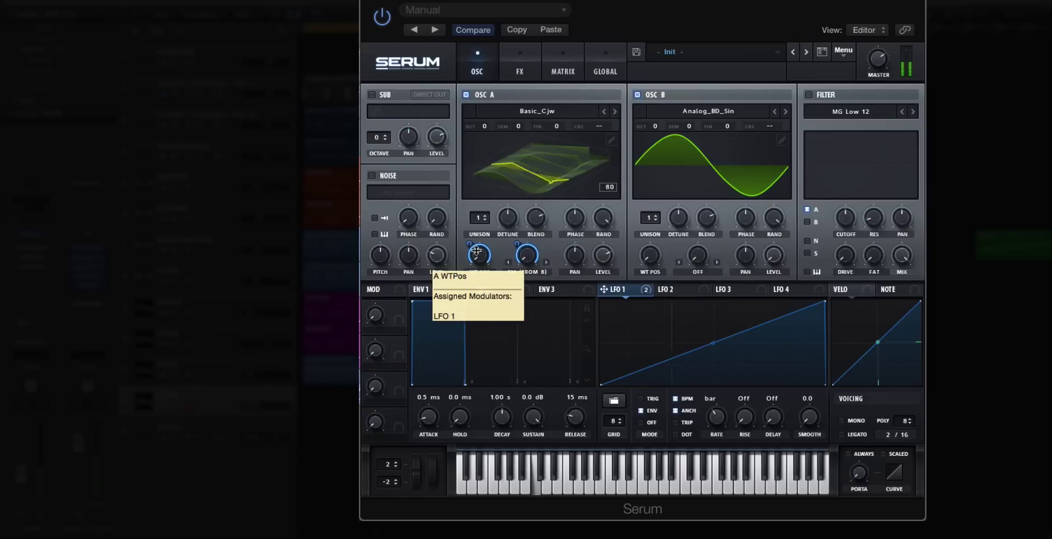
pyautogui.moveTo(469, 241); pyautogui.dragTo(467, 262)
pyautogui.rightClick(517, 256)
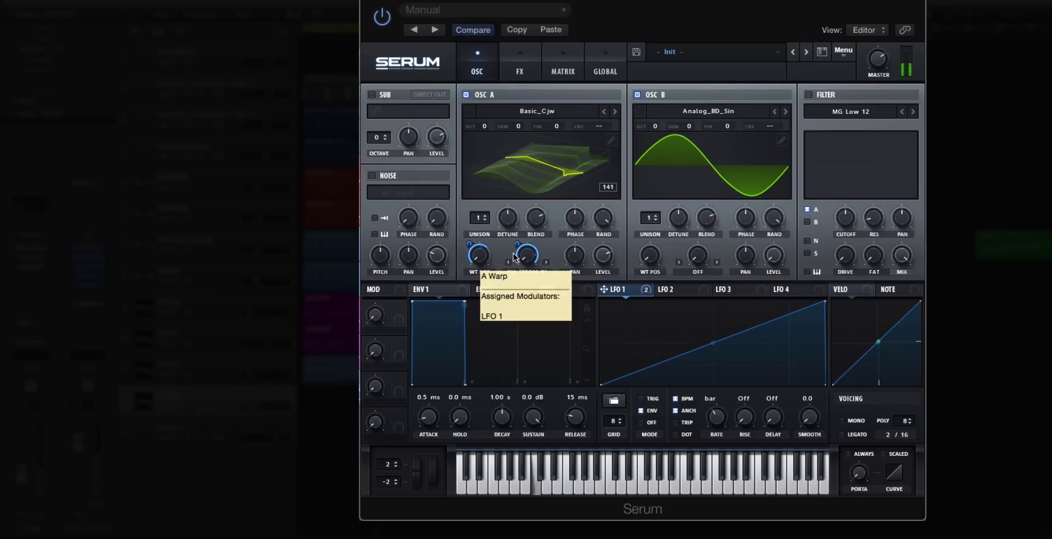
pyautogui.press('Escape')
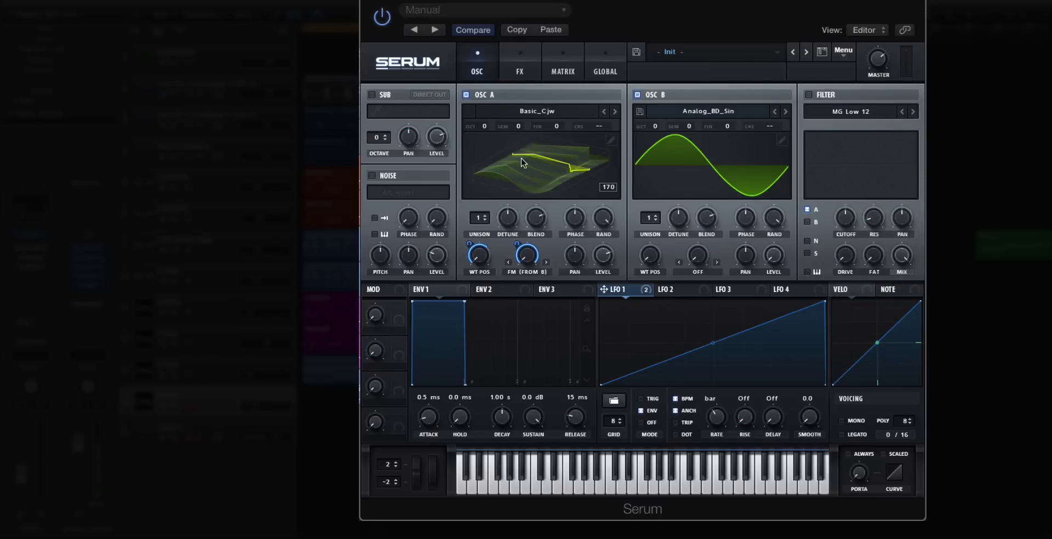
# Step: Switch off Oscillator A, lower Oscillator B's wavetable position, and assign LFO 1 to it
pyautogui.click(466, 95)
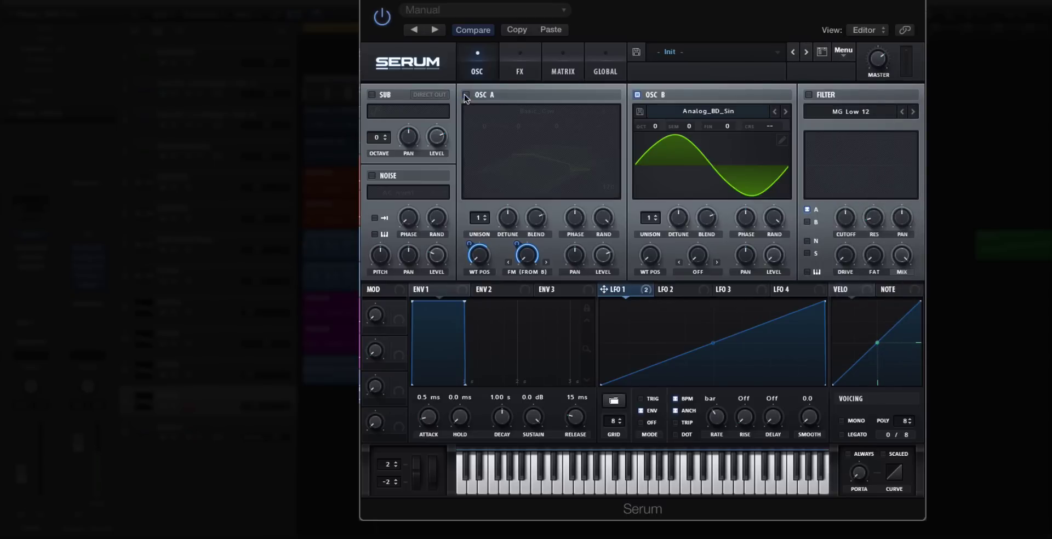
pyautogui.click(782, 143)
pyautogui.click(373, 53)
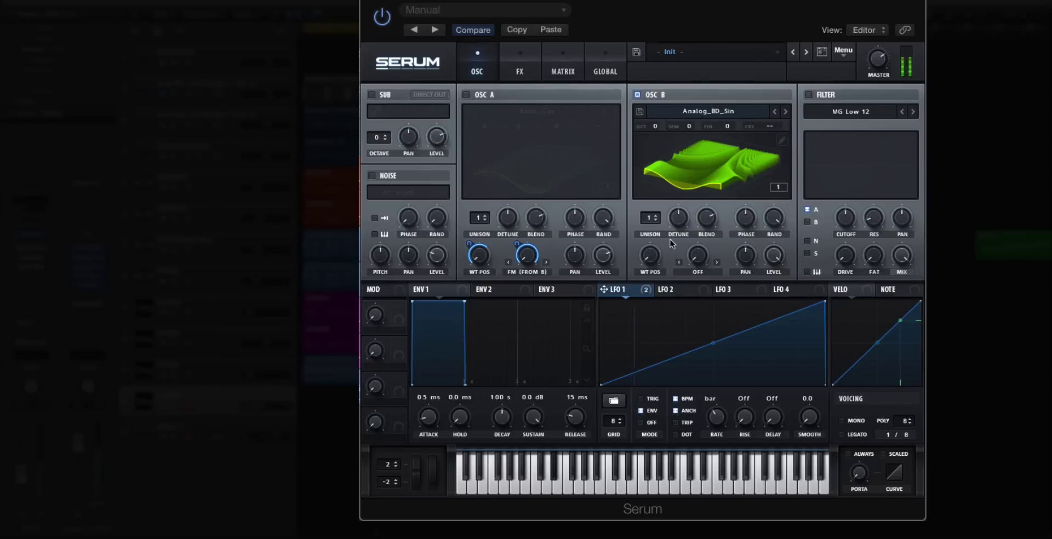
pyautogui.moveTo(653, 241); pyautogui.dragTo(659, 145)
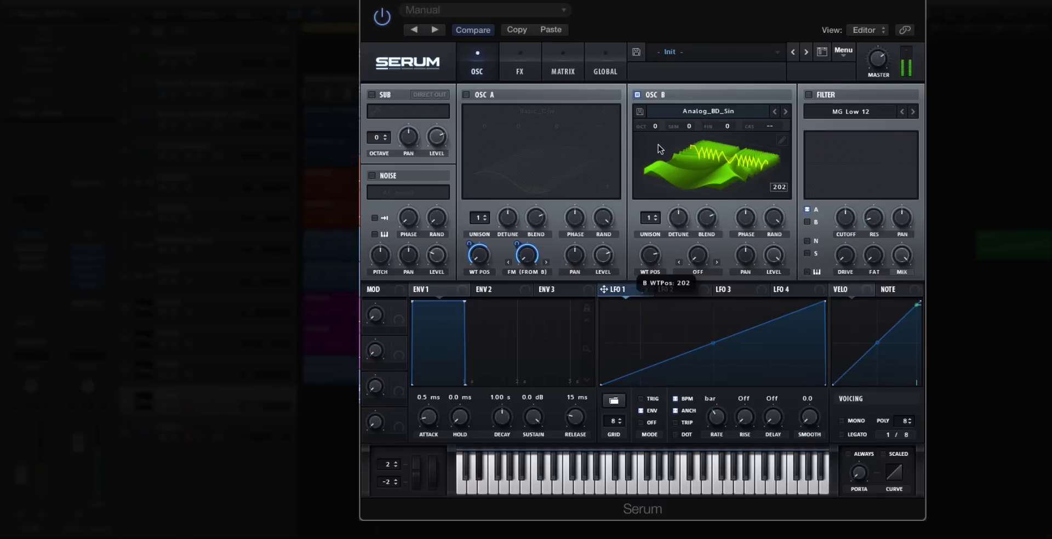
pyautogui.moveTo(659, 144); pyautogui.dragTo(674, 324)
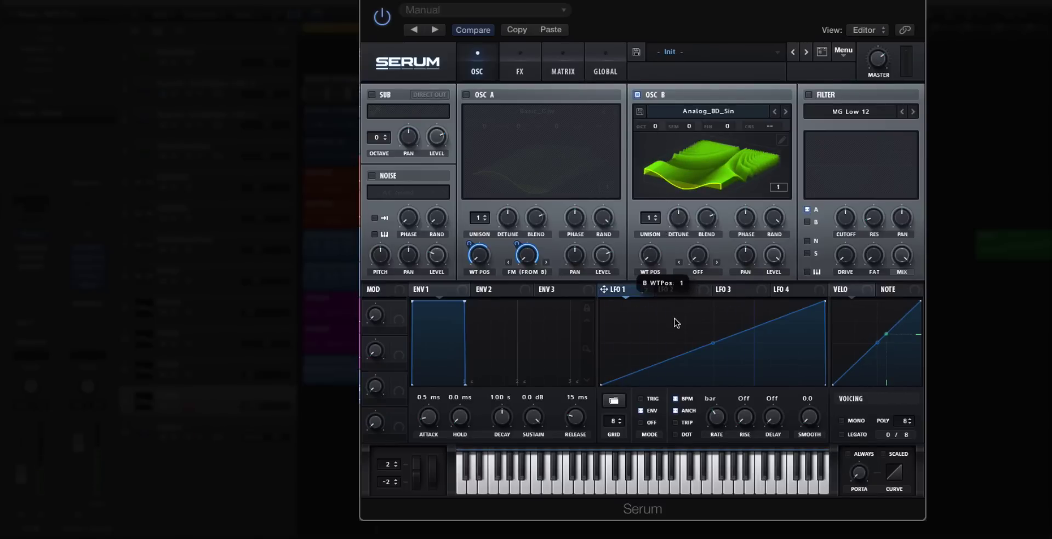
pyautogui.moveTo(607, 290); pyautogui.dragTo(646, 250)
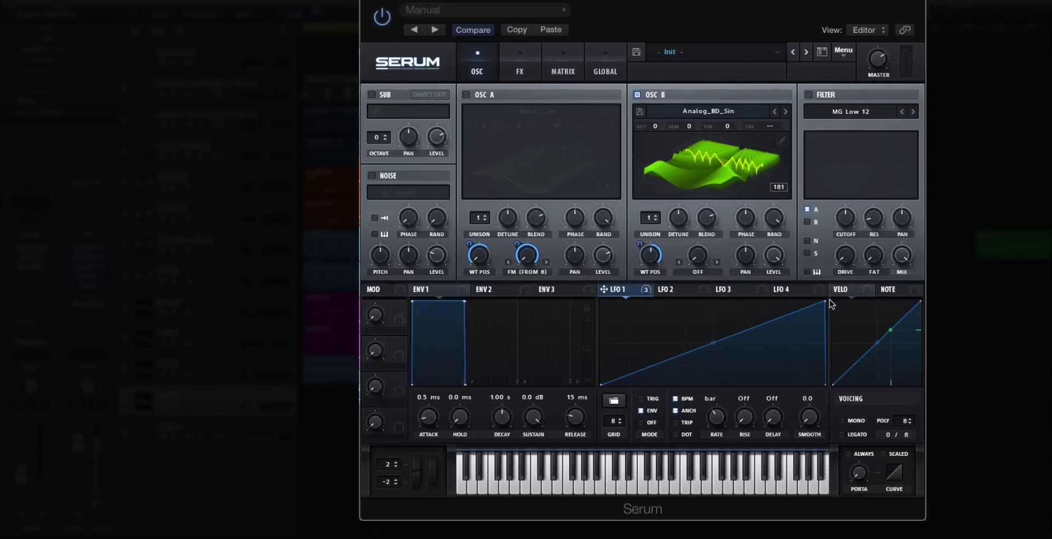
# Step: Reshape LFO 1 into an arch with a centre point and slow its rate to 2 bars
pyautogui.moveTo(824, 301); pyautogui.dragTo(824, 385)
pyautogui.doubleClick(712, 328)
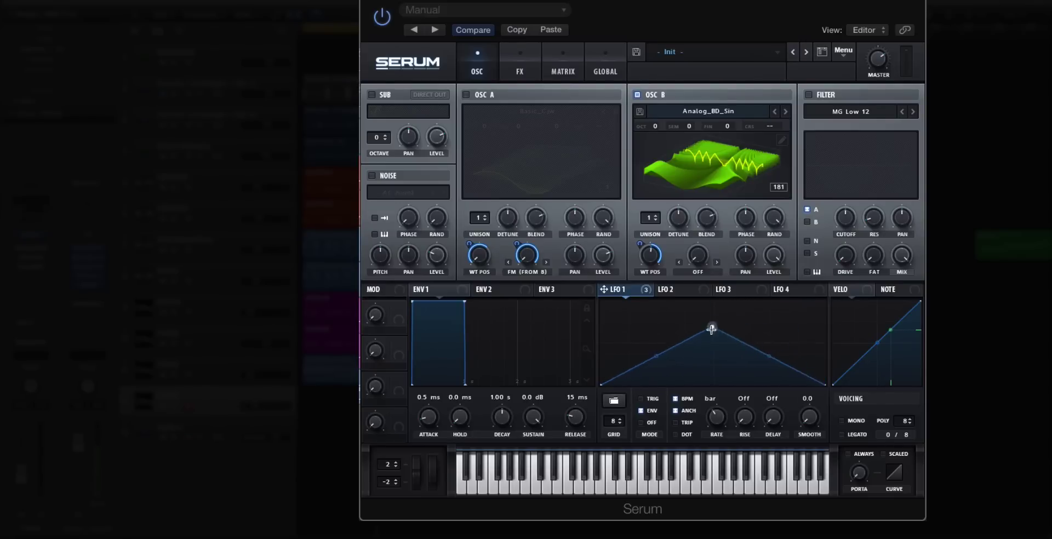
pyautogui.moveTo(712, 329); pyautogui.dragTo(716, 367)
pyautogui.moveTo(712, 414); pyautogui.dragTo(709, 390)
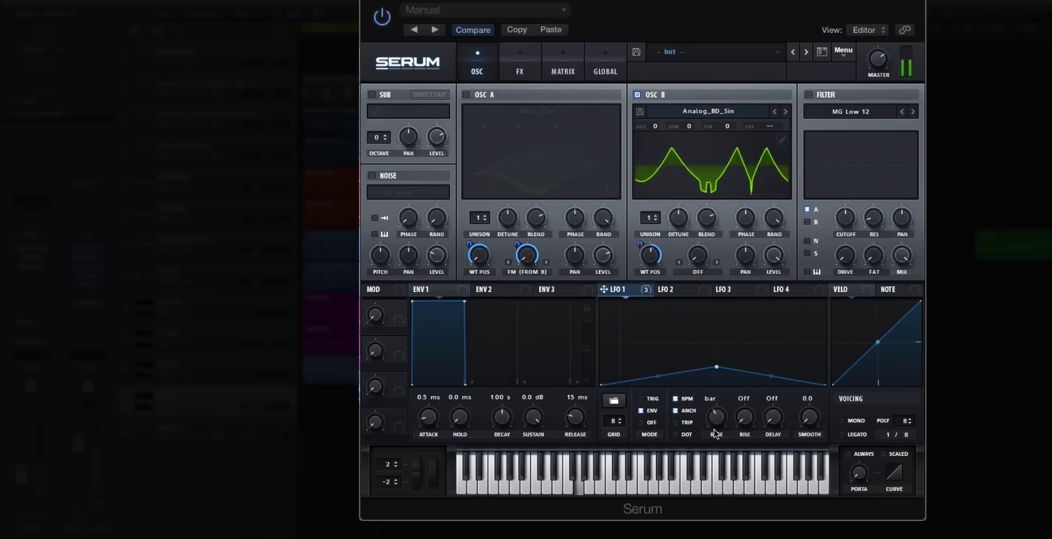
pyautogui.moveTo(716, 417); pyautogui.dragTo(715, 443)
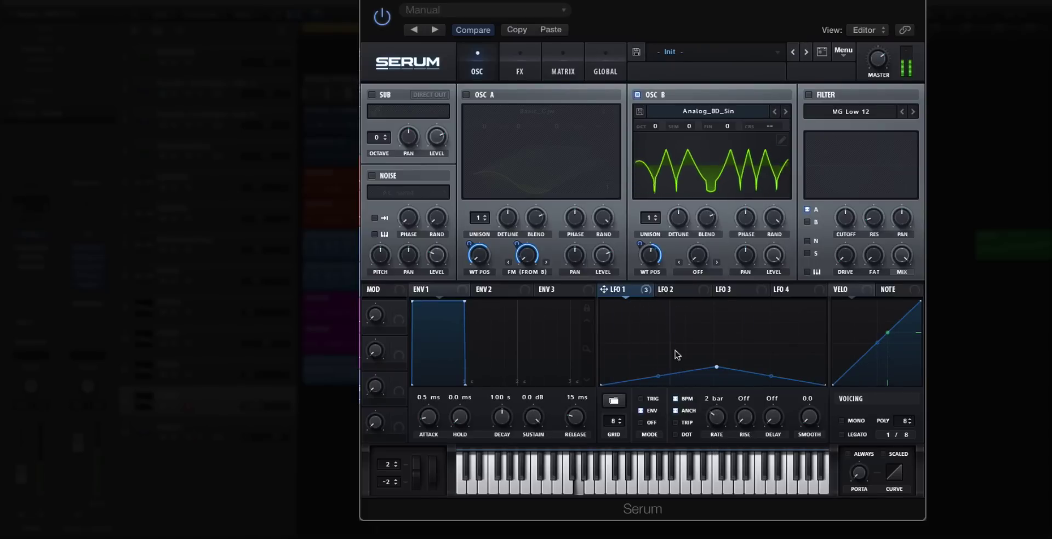
# Step: Route LFO 1 to Oscillator B's wavetable position, tuning its depth and the curve's middle point
pyautogui.moveTo(604, 289); pyautogui.dragTo(649, 290)
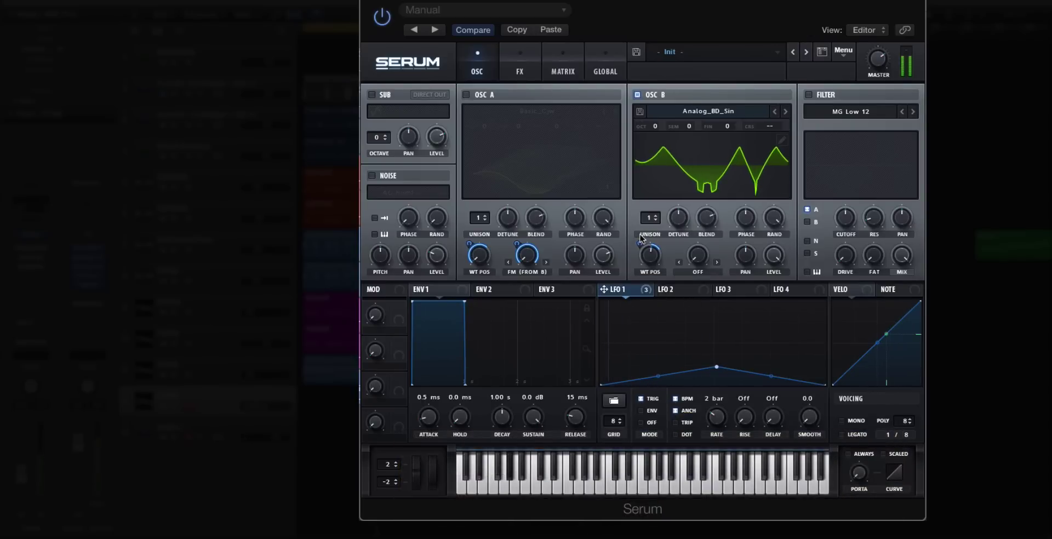
pyautogui.moveTo(639, 255)
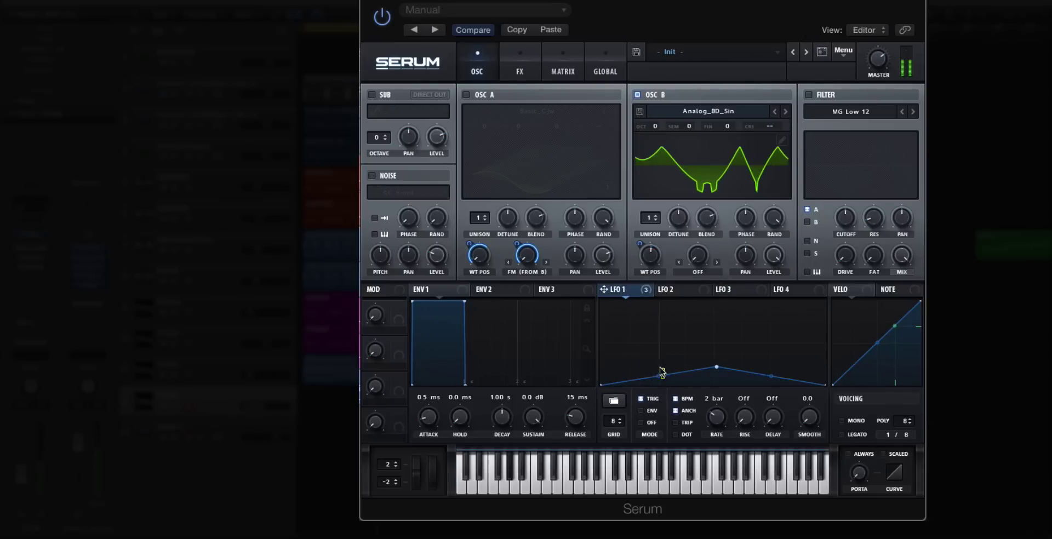
pyautogui.click(723, 185)
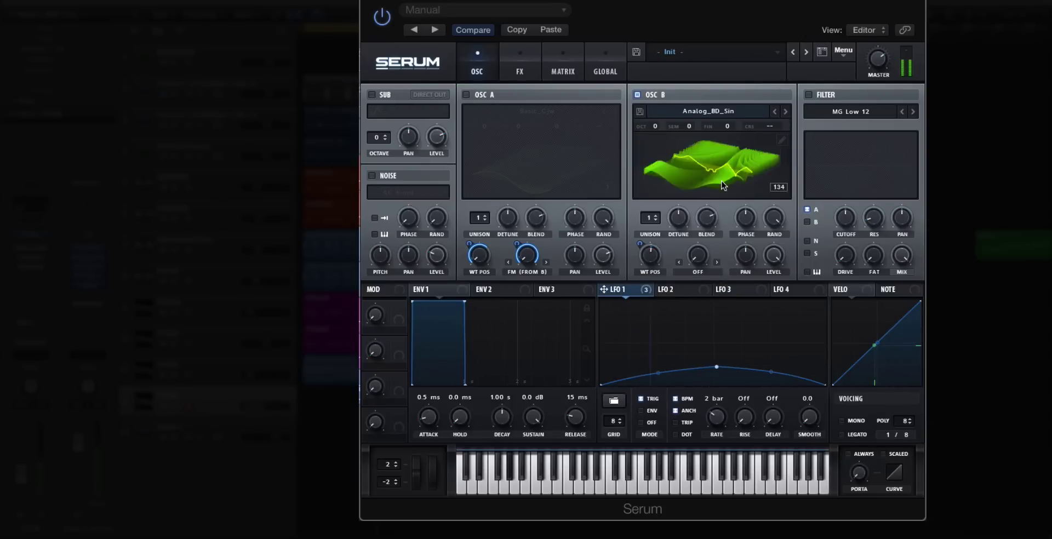
pyautogui.moveTo(640, 245)
pyautogui.mouseDown()
pyautogui.moveTo(644, 230)
pyautogui.moveTo(644, 240)
pyautogui.mouseUp()
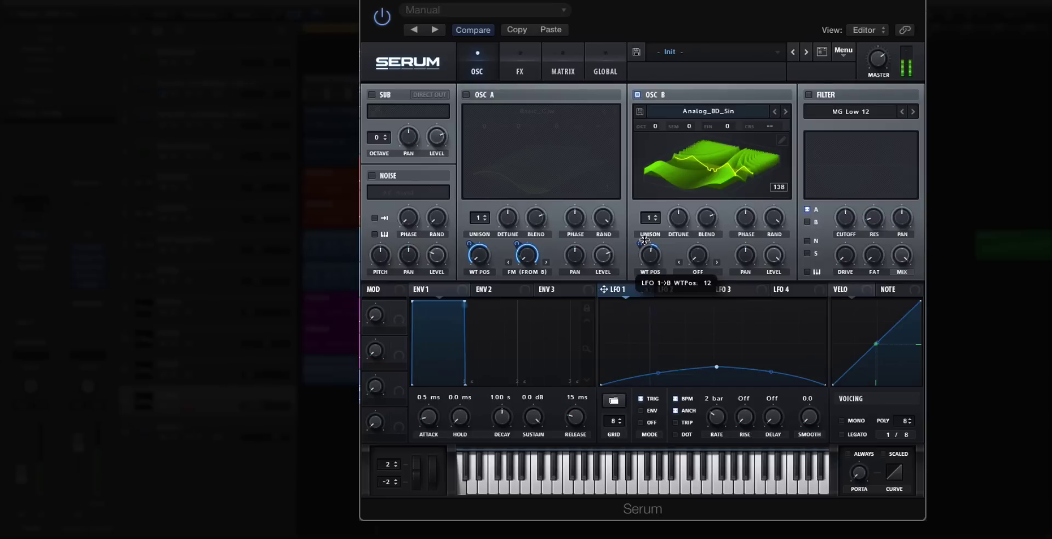
pyautogui.moveTo(715, 367); pyautogui.dragTo(685, 367)
pyautogui.click(718, 188)
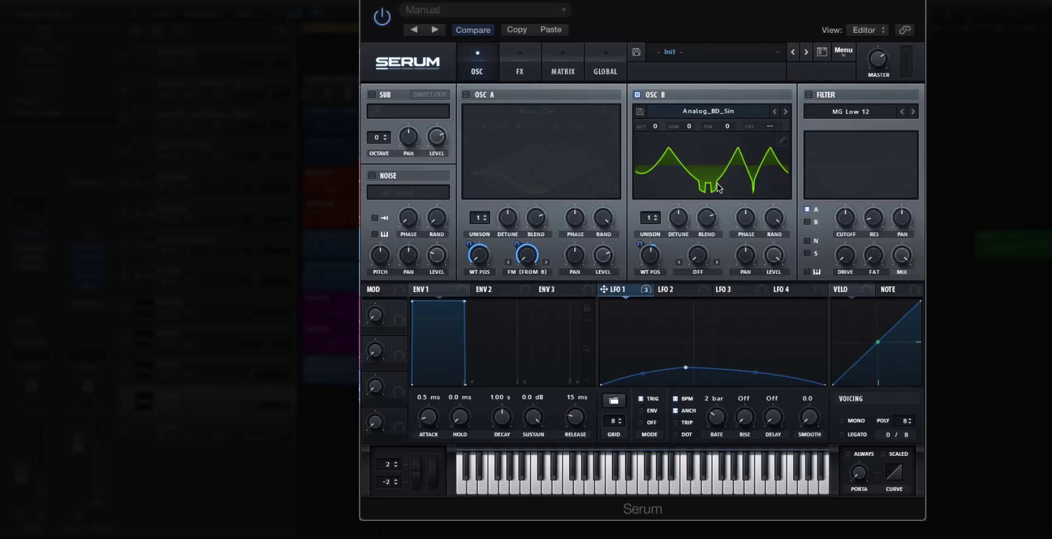
pyautogui.click(765, 154)
pyautogui.moveTo(641, 245); pyautogui.dragTo(639, 183)
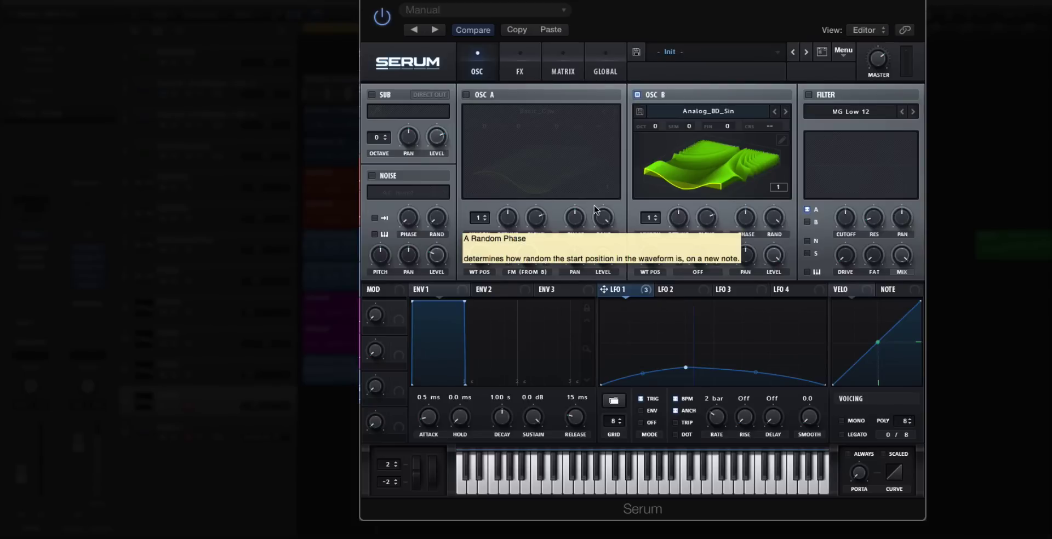
# Step: Switch Oscillator A on, recall the earlier settings, and load the Reese wavetable into Oscillator A
pyautogui.click(467, 94)
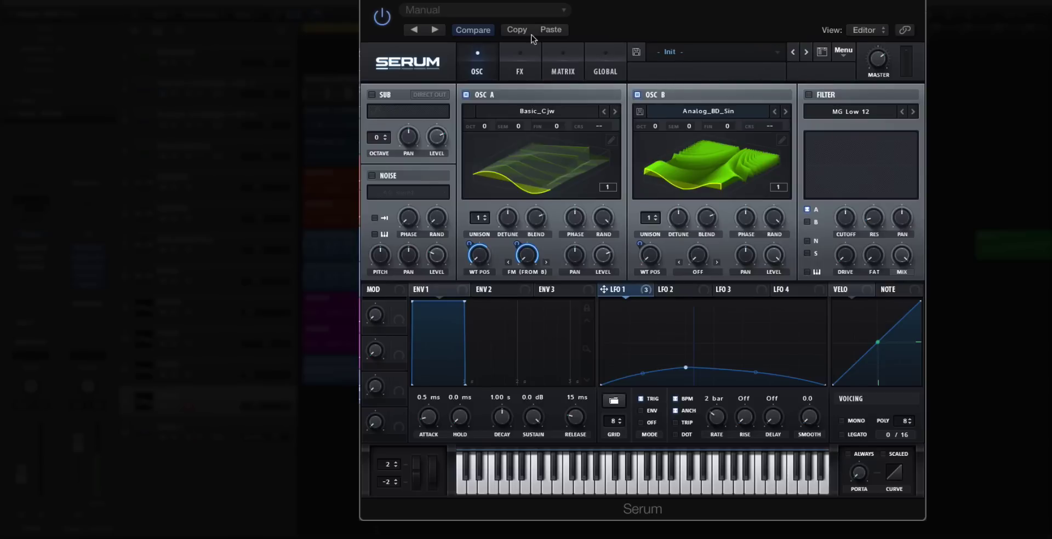
pyautogui.click(550, 30)
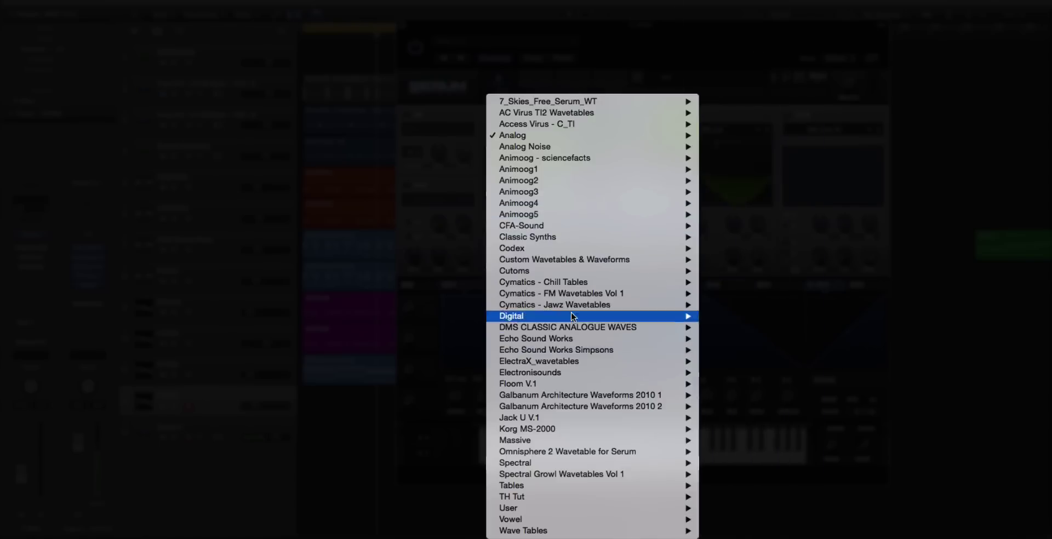
pyautogui.moveTo(589, 312)
pyautogui.click(712, 407)
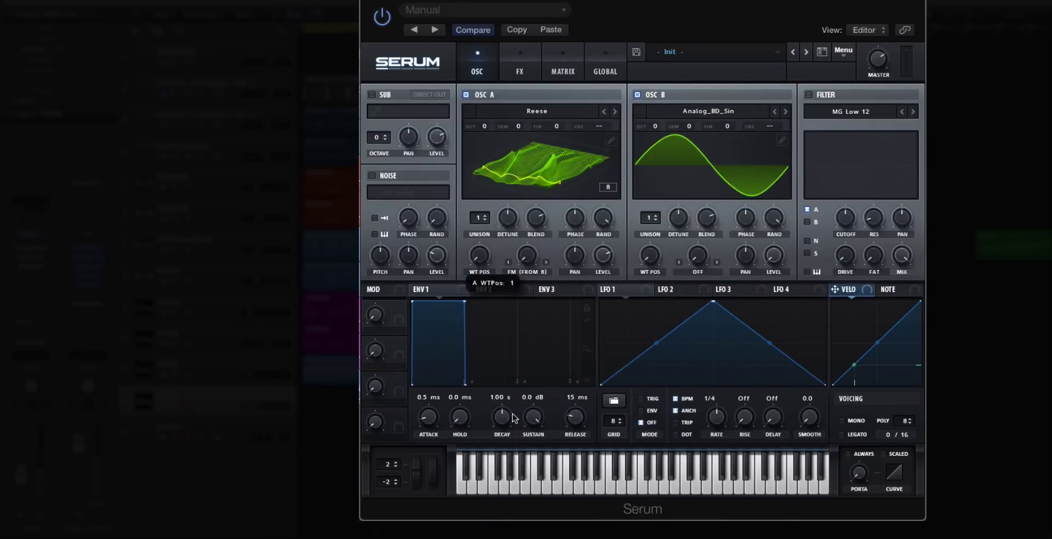
# Step: Make LFO 1 a rising ENV ramp driving Oscillator A's FM (from B) amount and wavetable position
pyautogui.moveTo(711, 302); pyautogui.dragTo(849, 291)
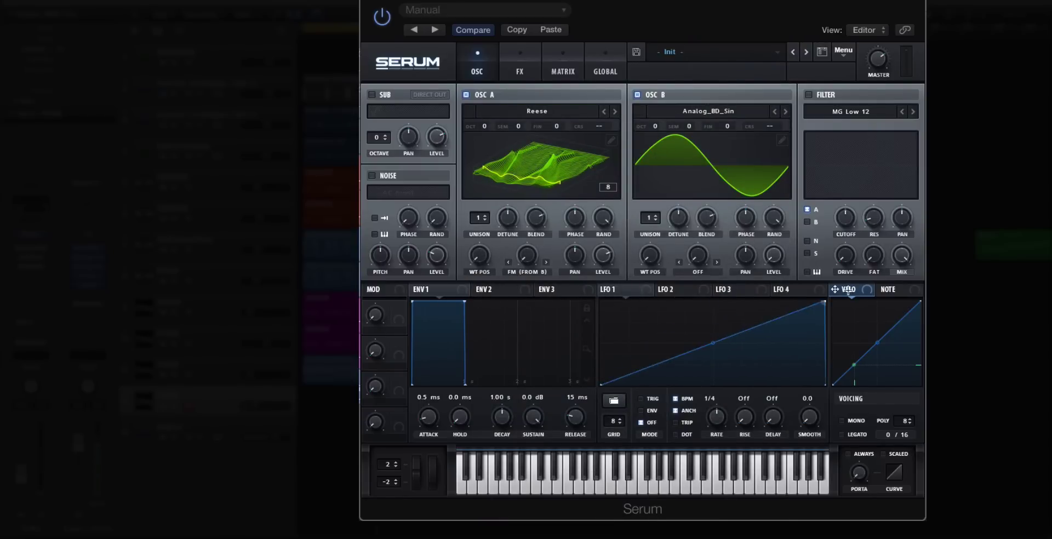
pyautogui.click(647, 409)
pyautogui.moveTo(604, 290); pyautogui.dragTo(519, 262)
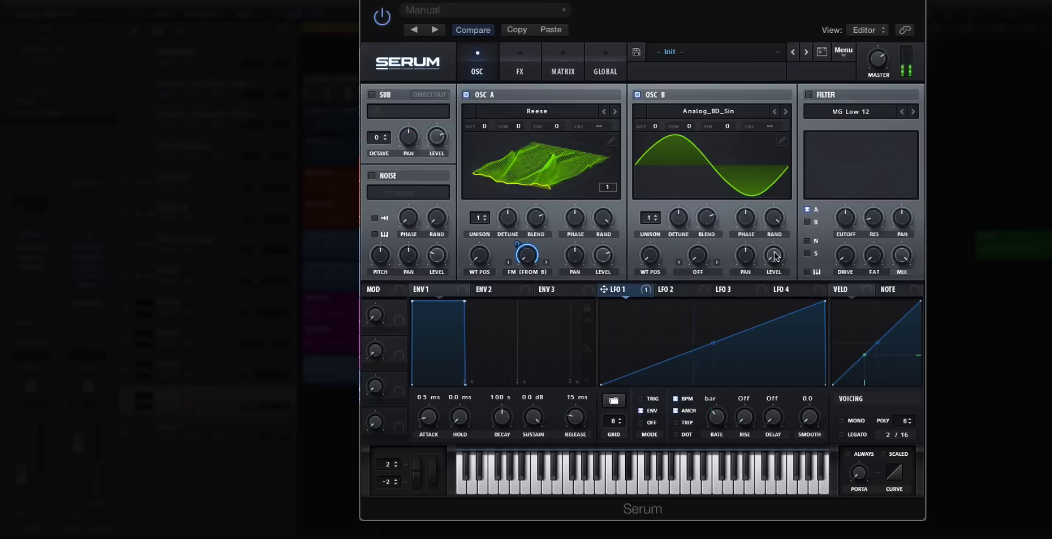
pyautogui.moveTo(517, 262); pyautogui.dragTo(518, 289)
pyautogui.moveTo(603, 289); pyautogui.dragTo(470, 255)
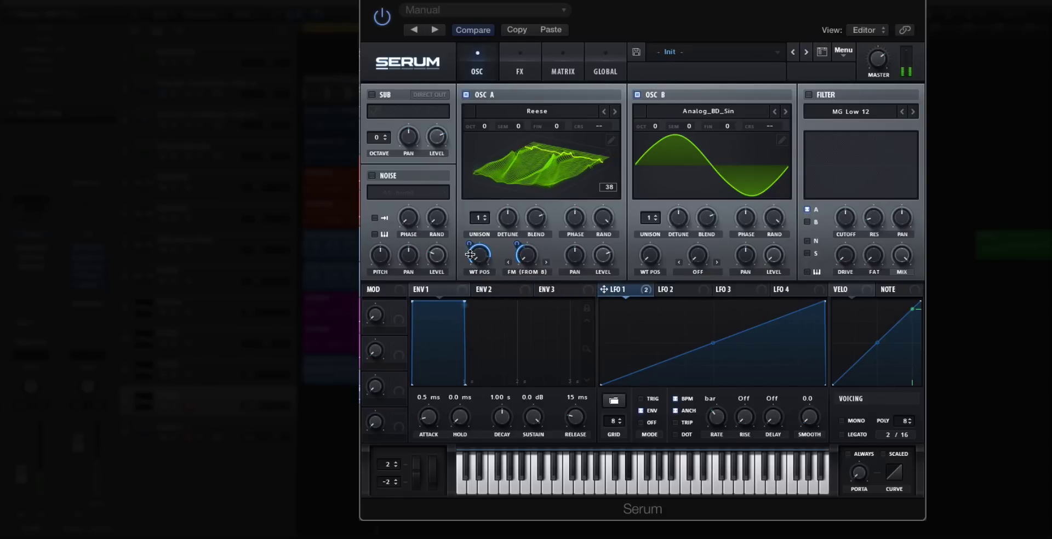
pyautogui.moveTo(515, 236)
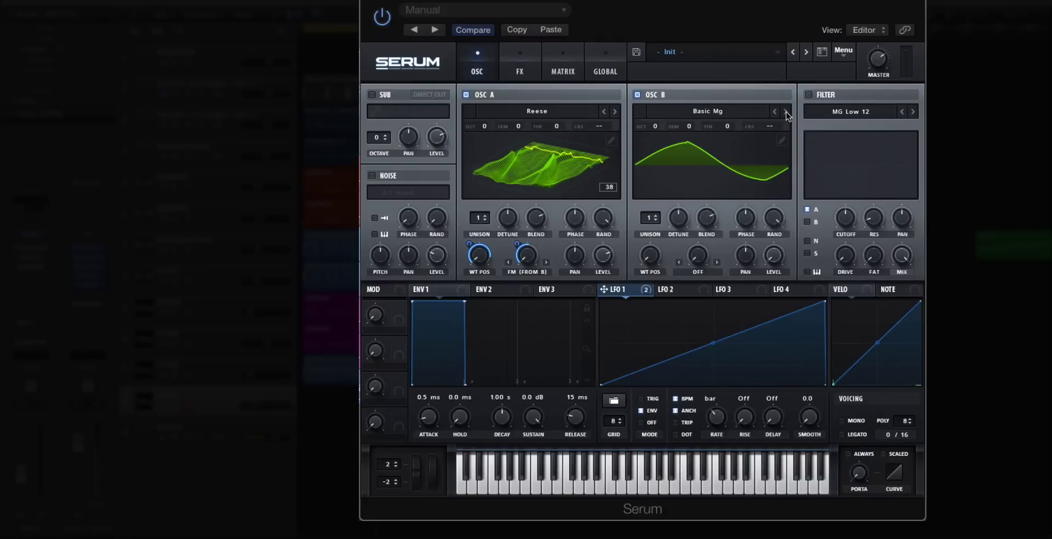
pyautogui.click(787, 112)
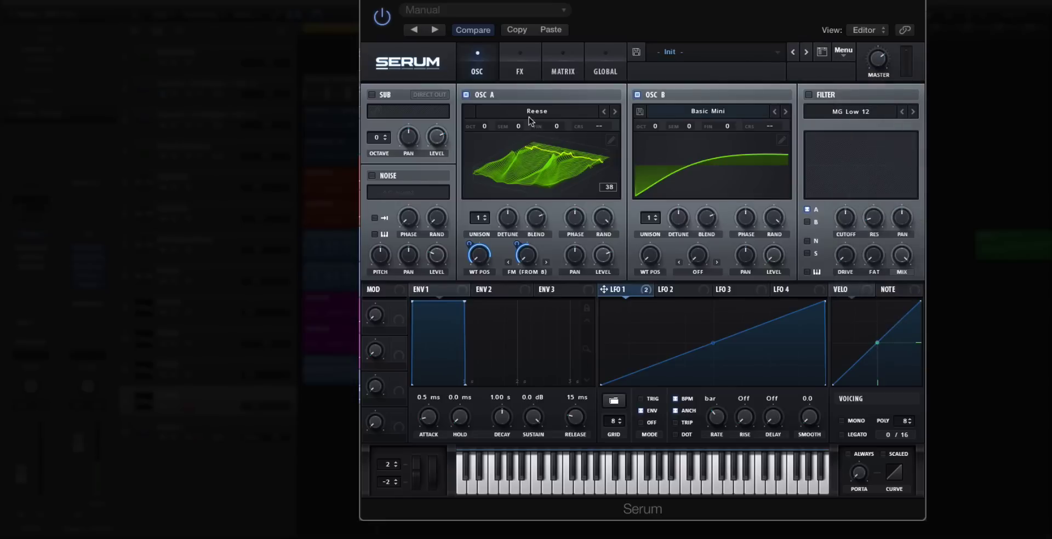
# Step: Load Basic Mini into Oscillator B, mute Oscillator A, and view Oscillator B's wavetable in 3D
pyautogui.click(466, 95)
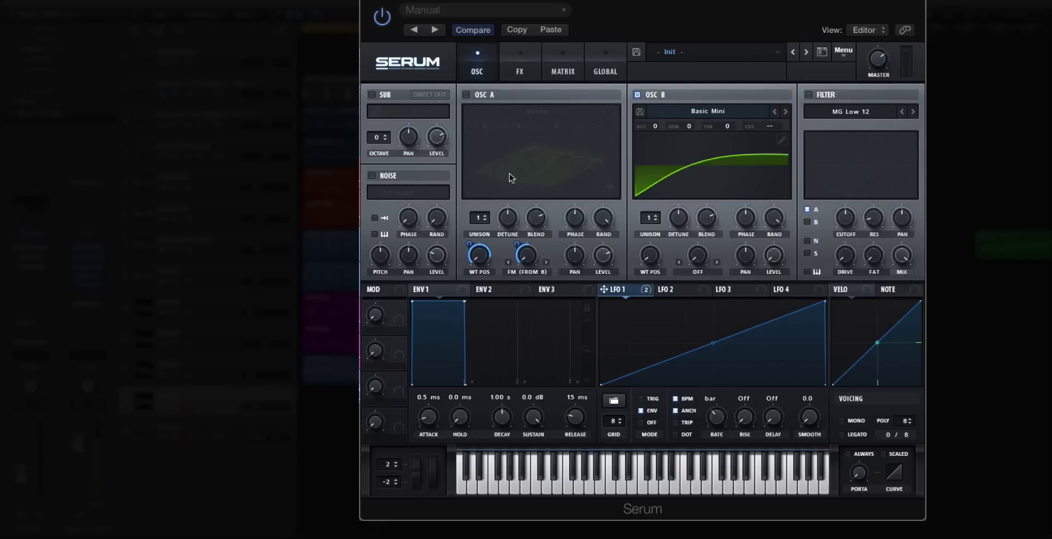
pyautogui.click(742, 158)
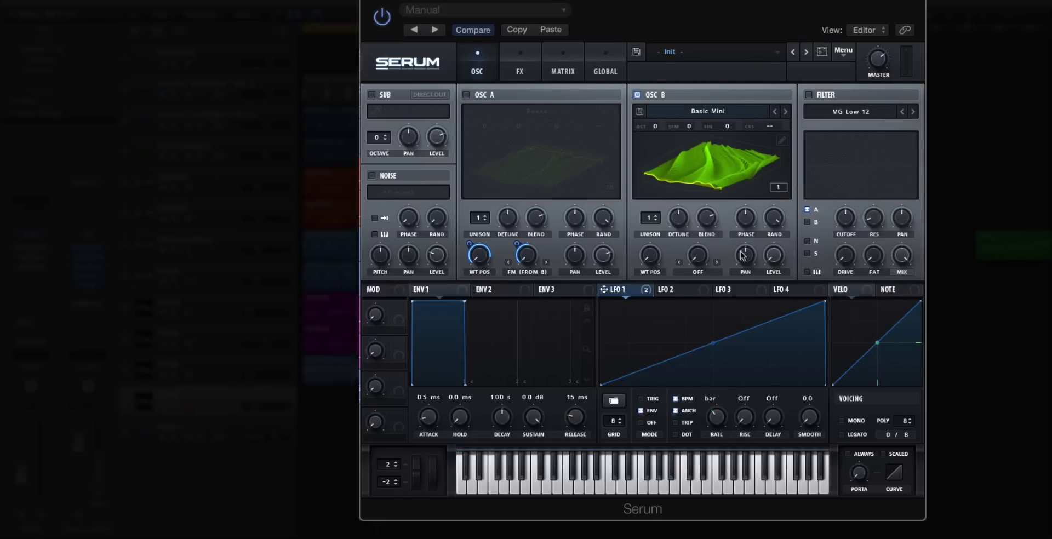
# Step: Set Oscillator B's wavetable position to frame 38
pyautogui.moveTo(650, 255); pyautogui.dragTo(648, 293)
pyautogui.moveTo(649, 293)
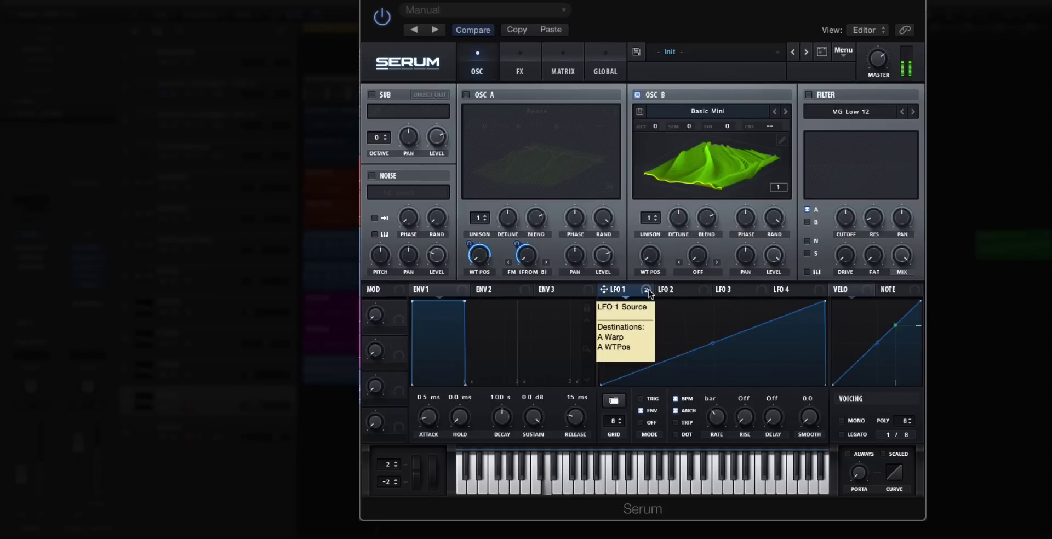
pyautogui.moveTo(650, 256); pyautogui.dragTo(636, 241)
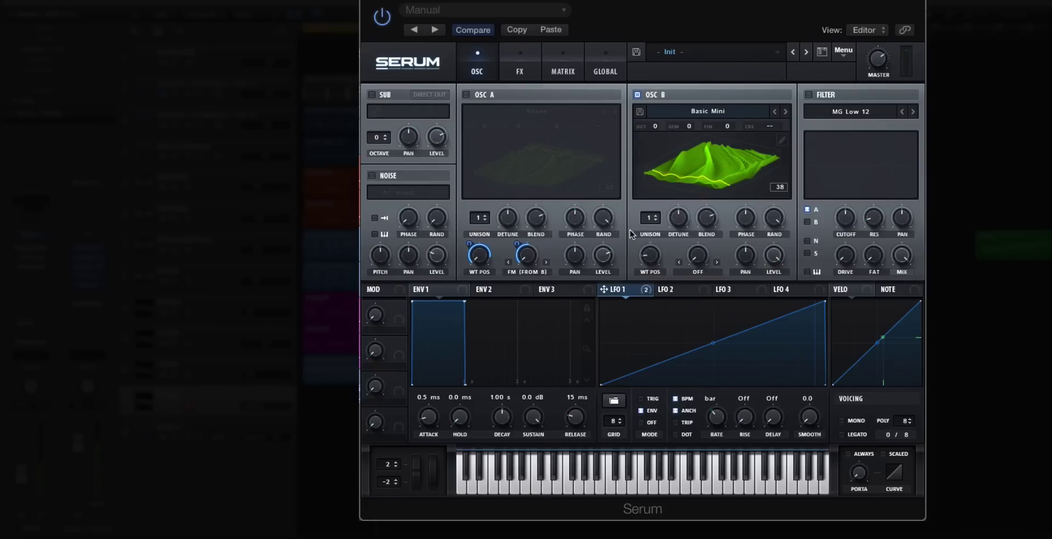